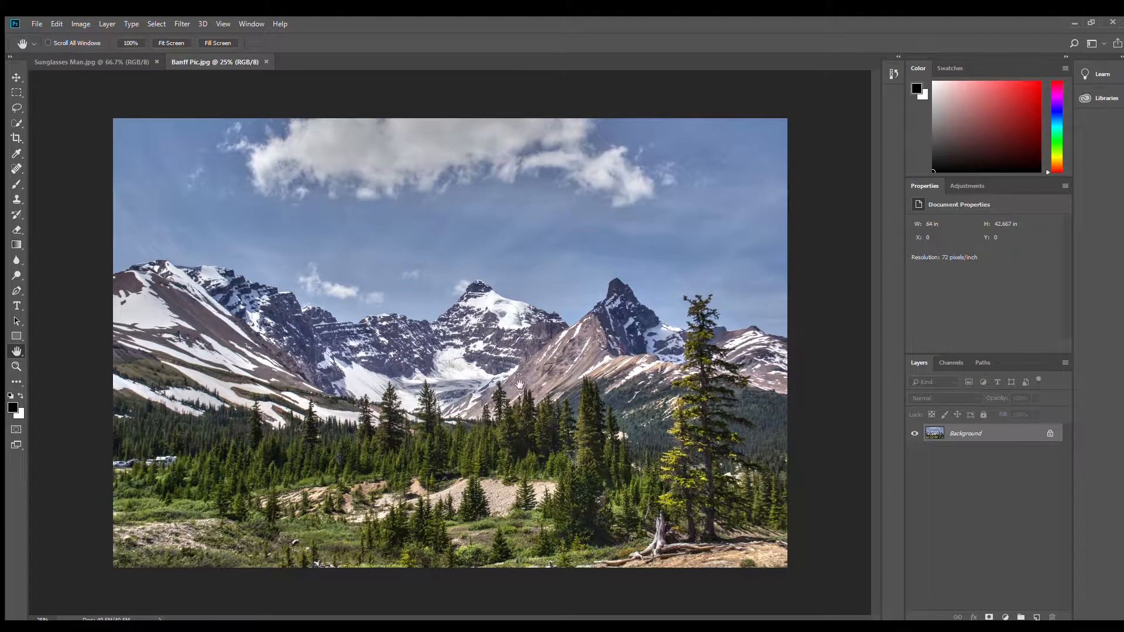
- Copy the Banff mountain photo into the Sunglasses Man document as a new layer and close the mountain document
key("ctrl+0")
key("v")
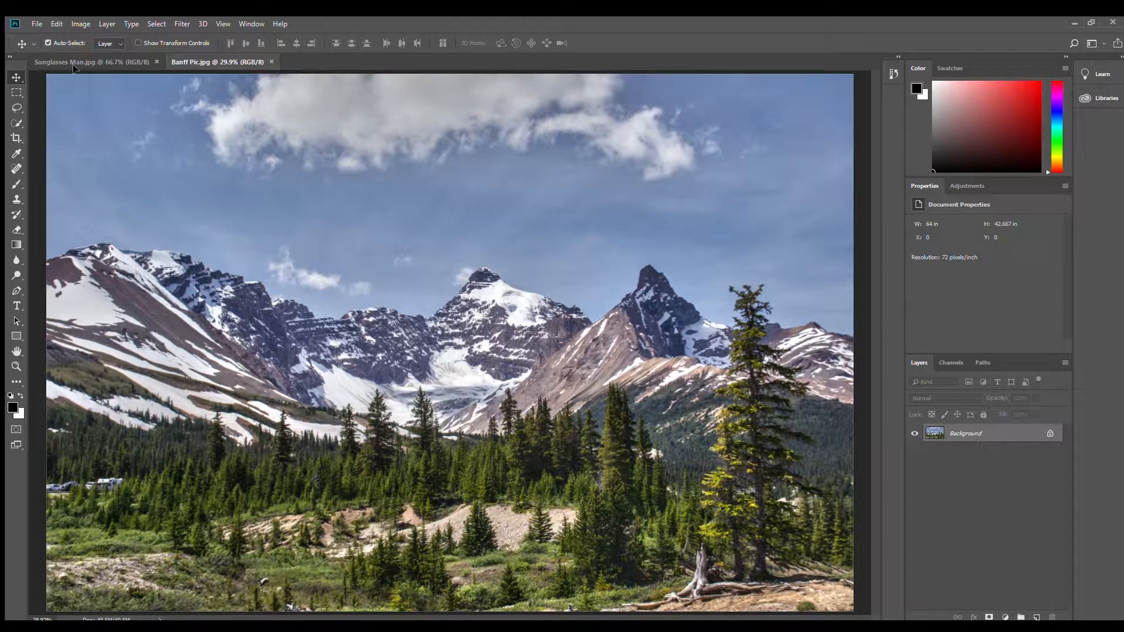
left_click(89, 61)
key("ctrl+v")
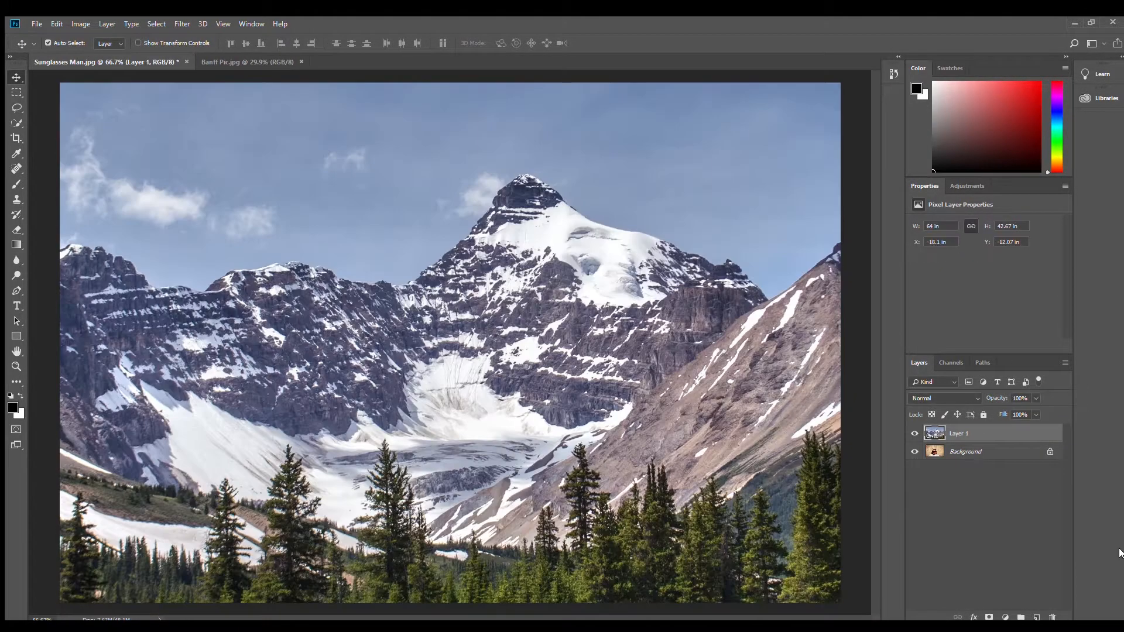
left_click(289, 59)
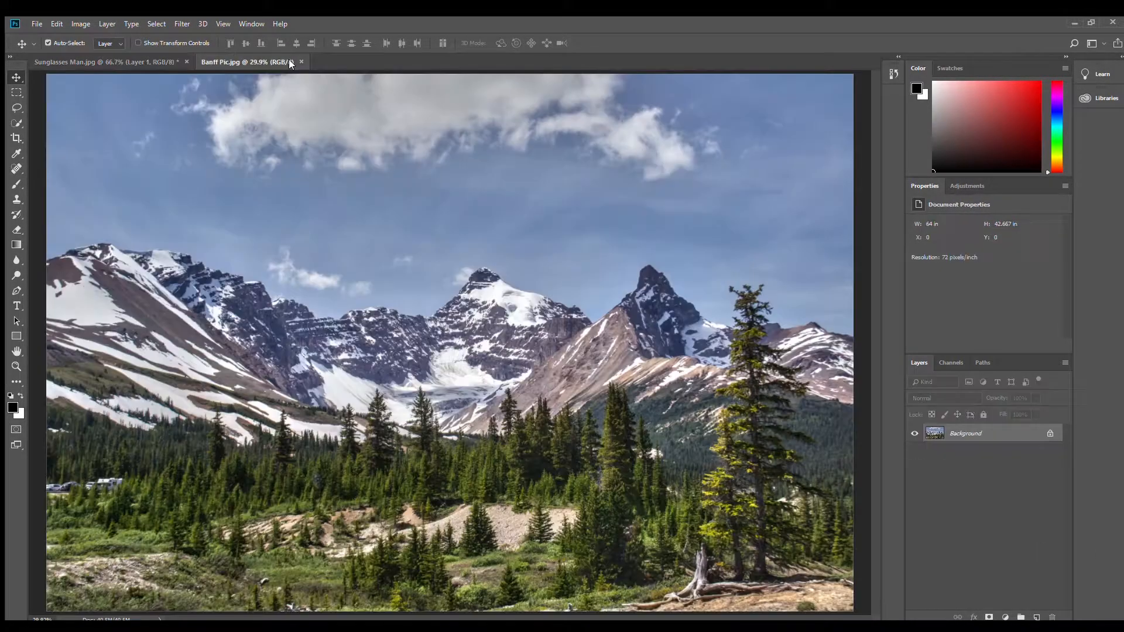
left_click(299, 62)
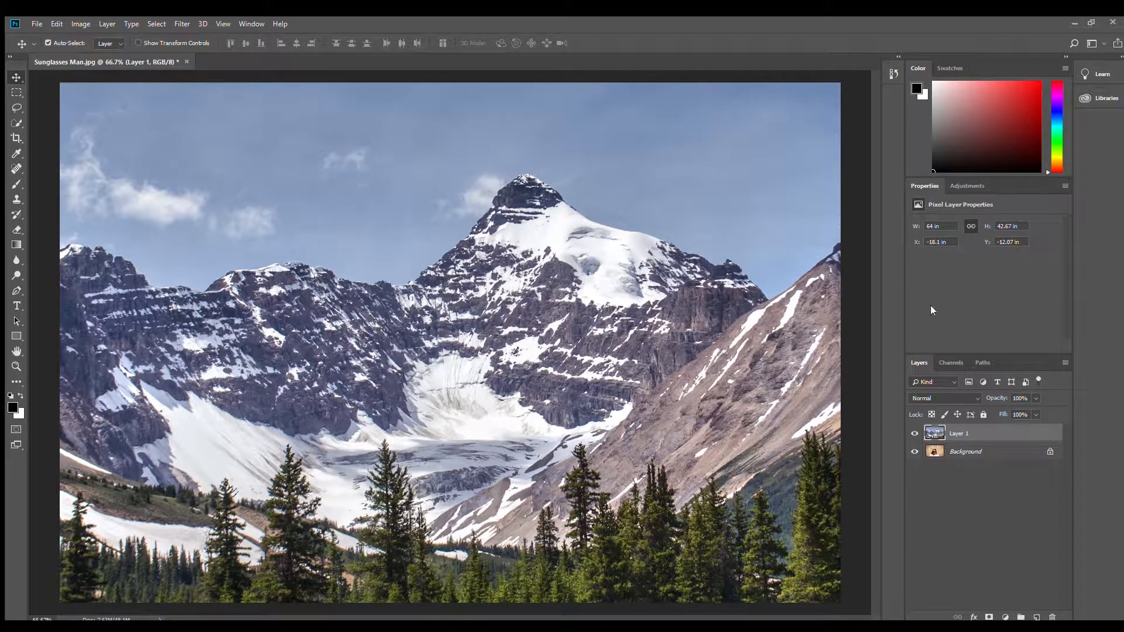
- Scale the mountain layer proportionally to 30 in wide and move it over the man's portrait
left_click(915, 434)
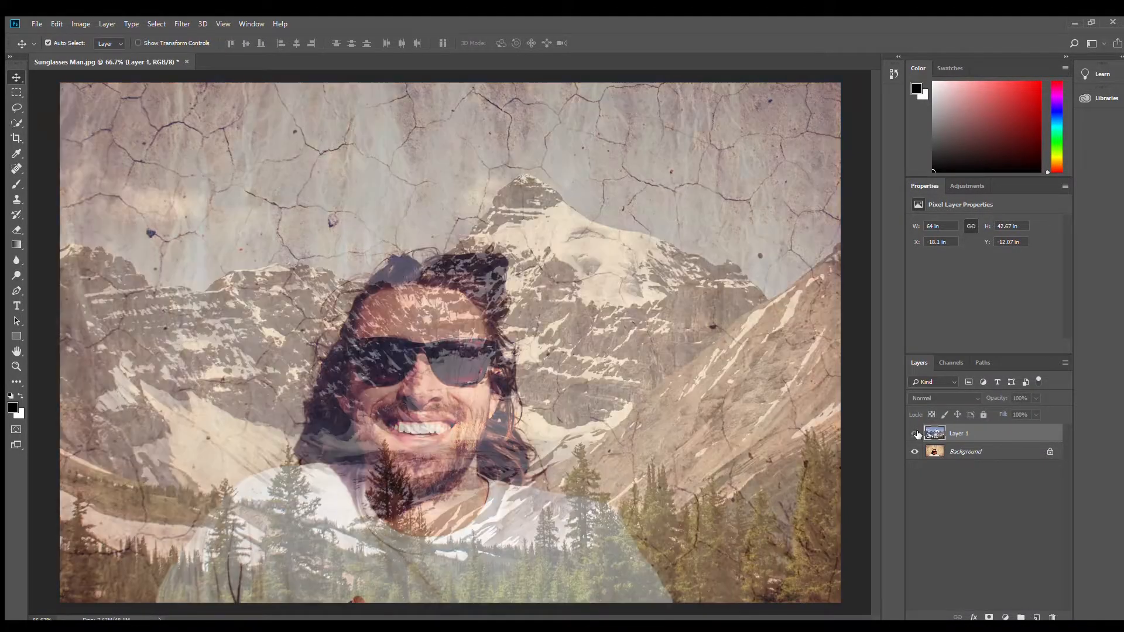
left_click(915, 434)
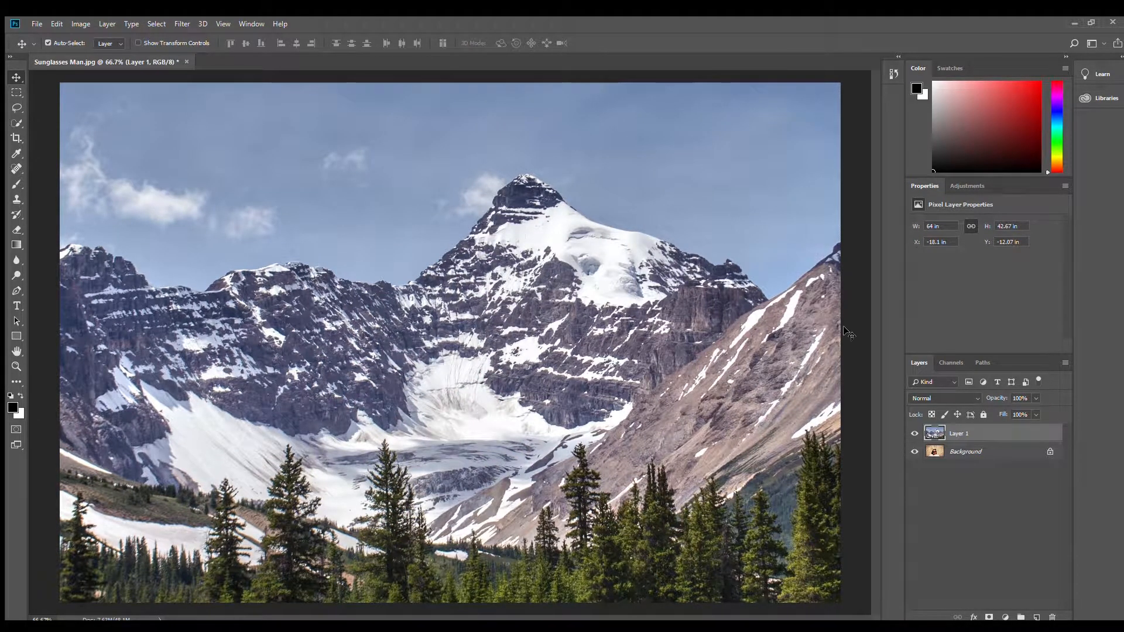
left_click(934, 227)
left_click(969, 226)
key("Return")
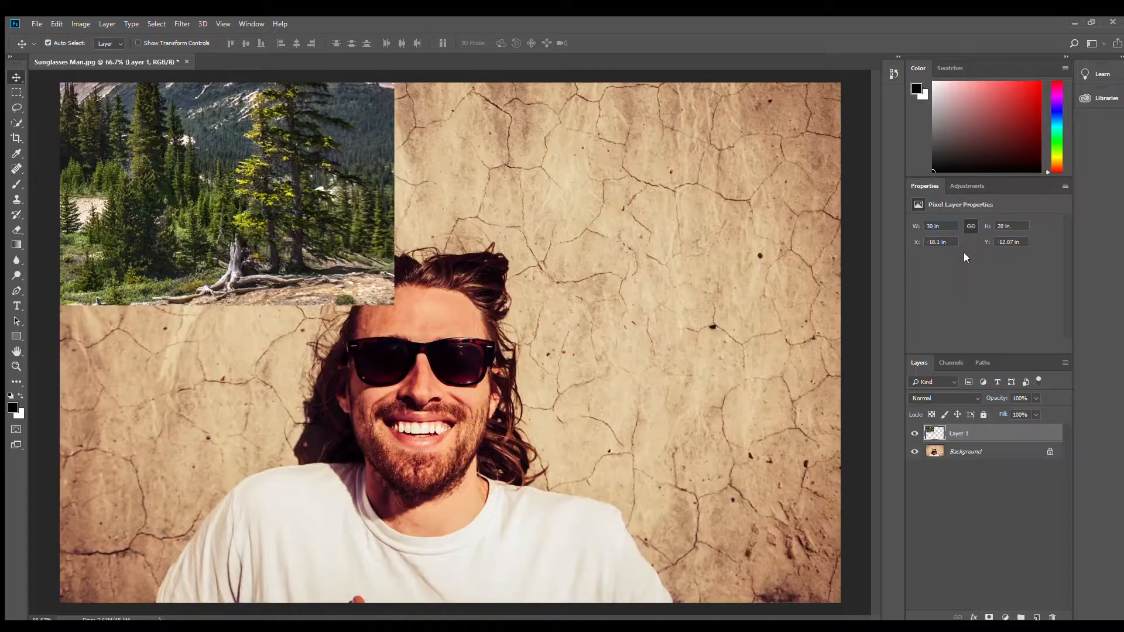
left_click_drag(176, 184, 622, 421)
- Set the mountain layer's width to 10 in with its proportions kept
left_click(931, 226)
left_click(931, 226)
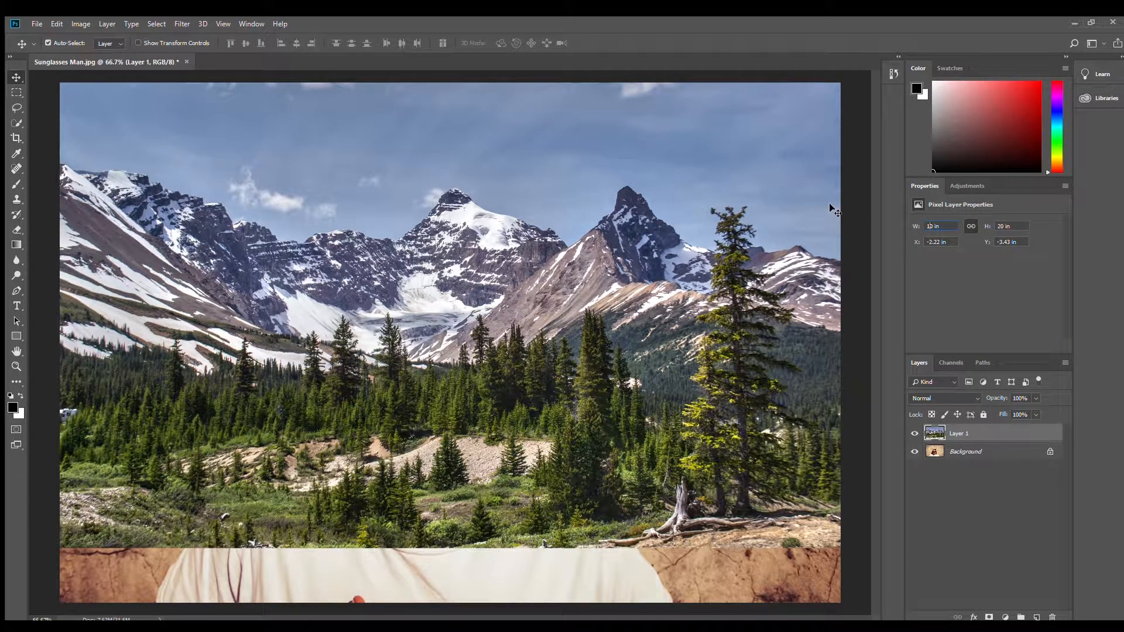
type("1")
key("Return")
- Move the mountain layer over the man's face, lower its opacity to 59%, and align the main peak with one sunglass lens
left_click_drag(165, 124, 457, 400)
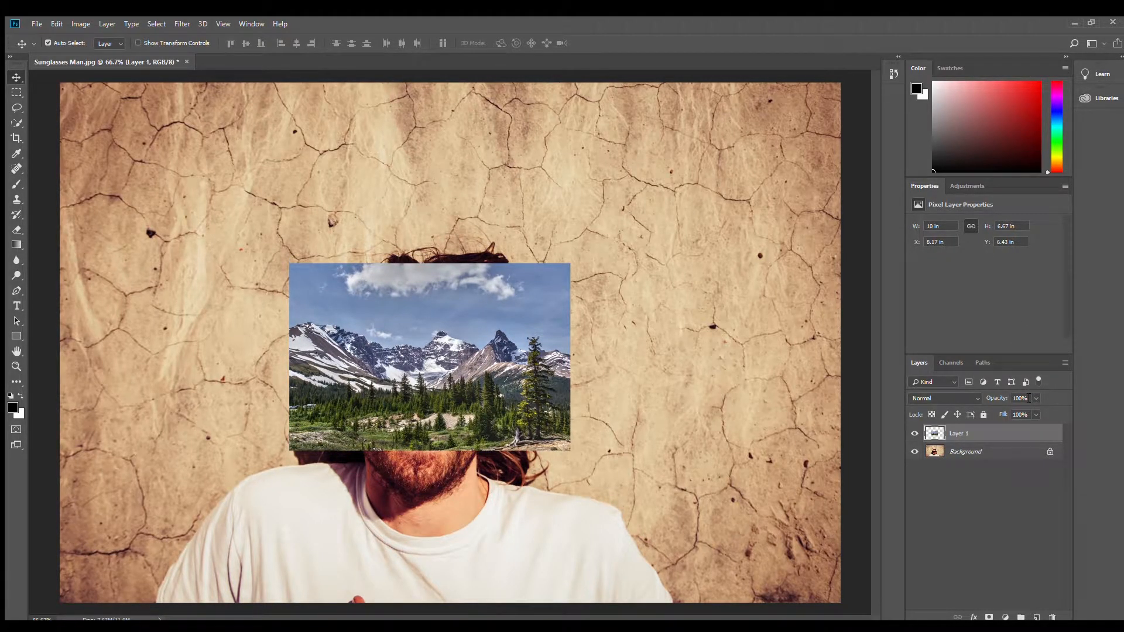
left_click_drag(1008, 398, 982, 404)
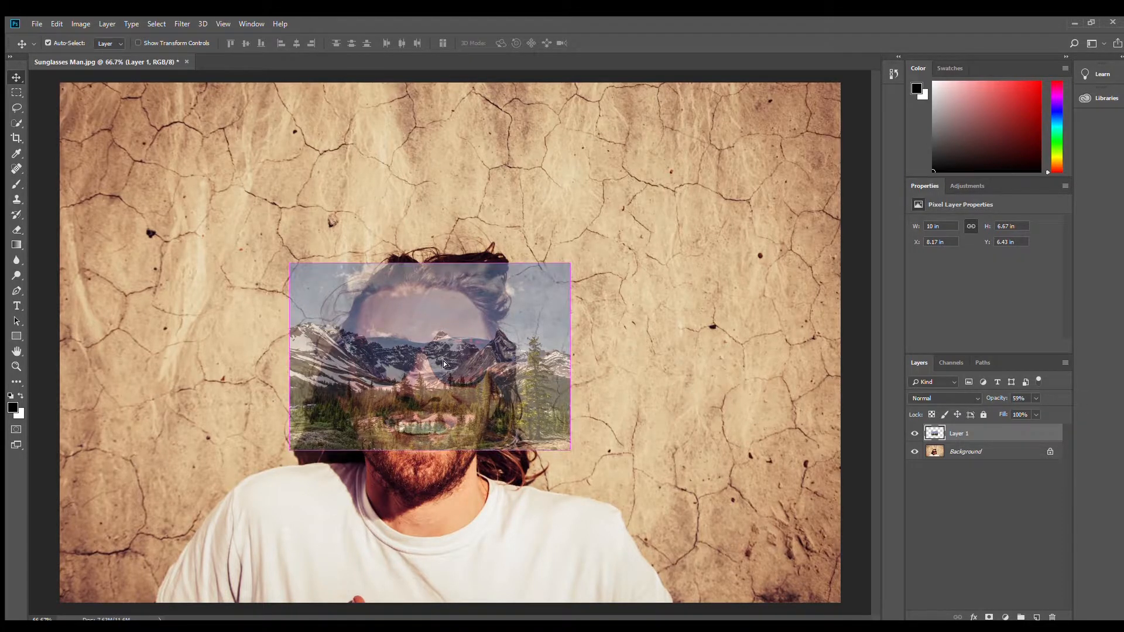
left_click_drag(444, 360, 459, 381)
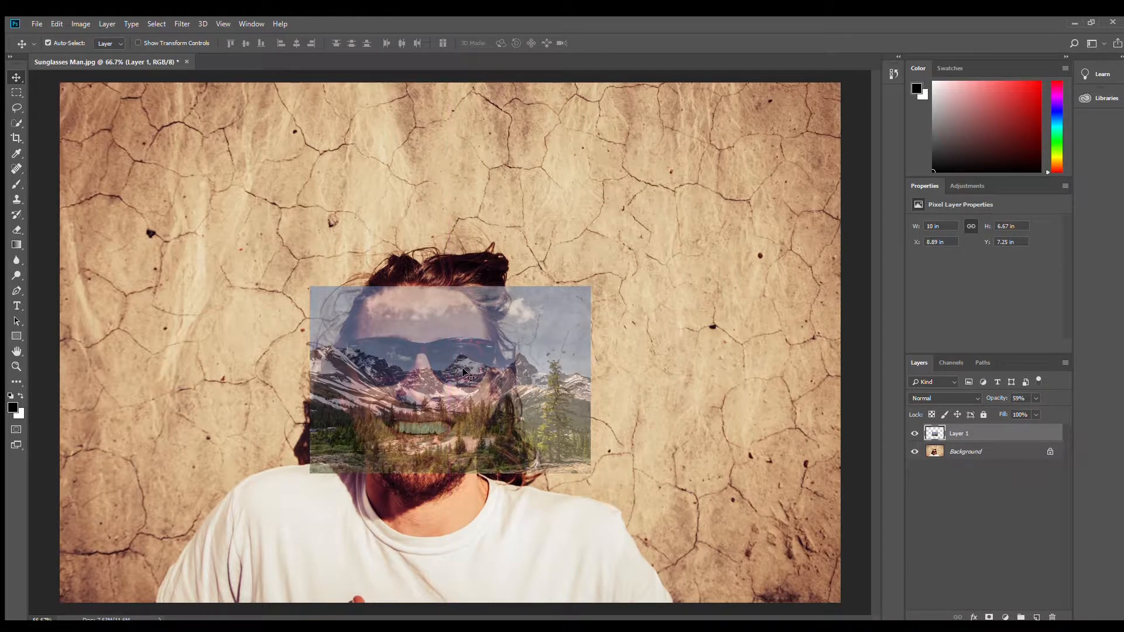
- Select a rectangle about 3.03 by 2.93 in around the peak over the lens and delete the rest of the mountain layer
left_click(16, 93)
left_click_drag(464, 397, 509, 402)
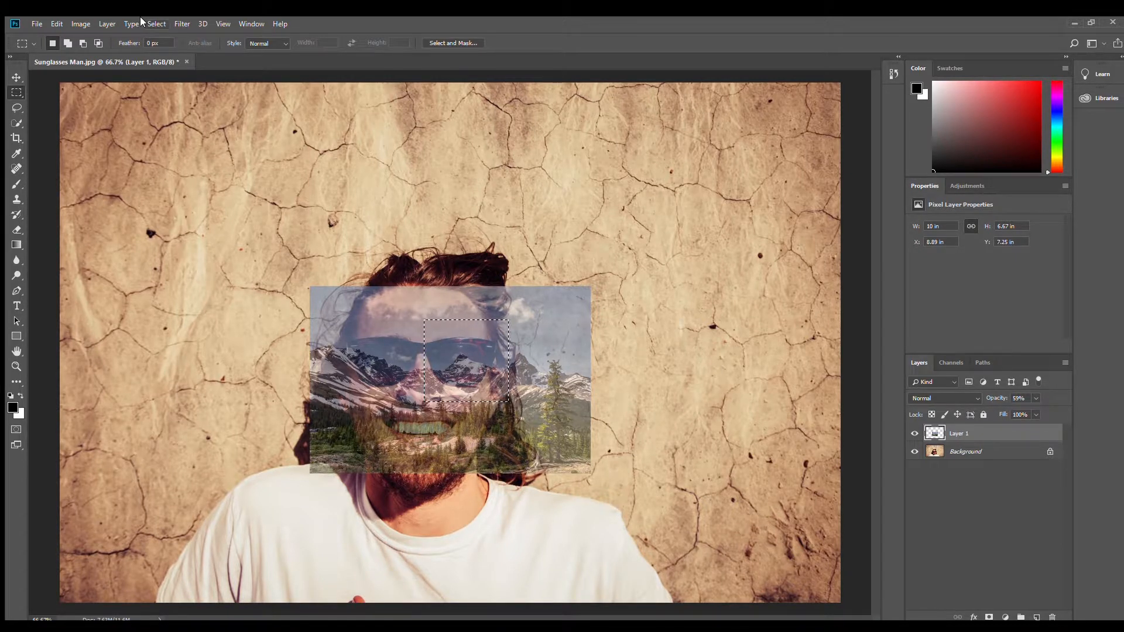
key("ctrl+shift+i")
key("Delete")
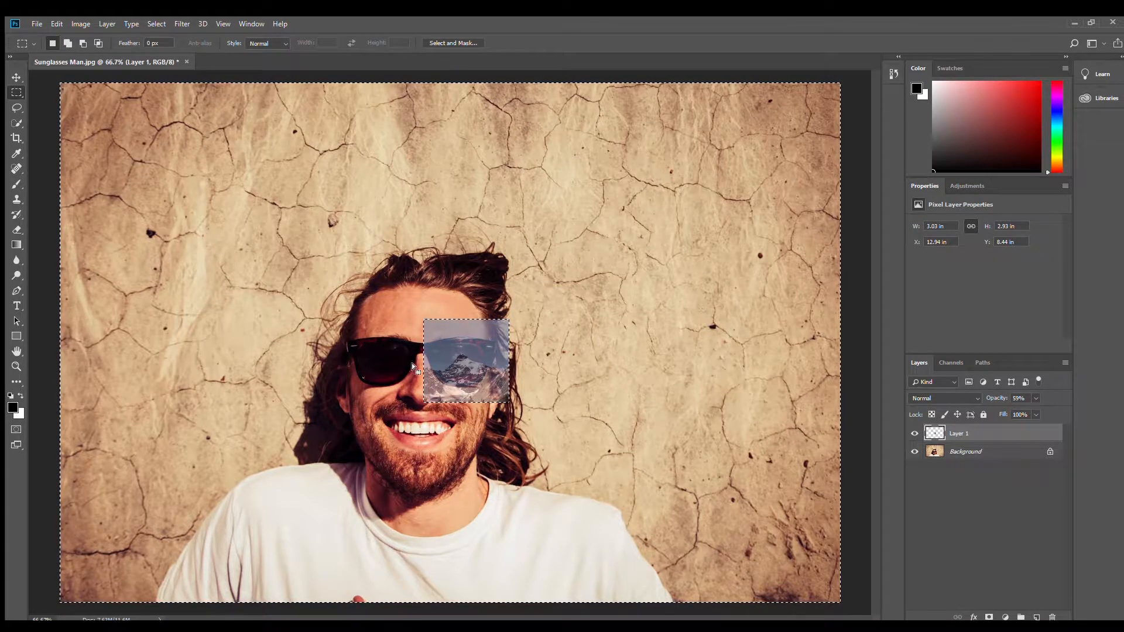
- Duplicate the cropped mountain piece onto a new layer for the other lens
scroll(412, 363, "up", 4)
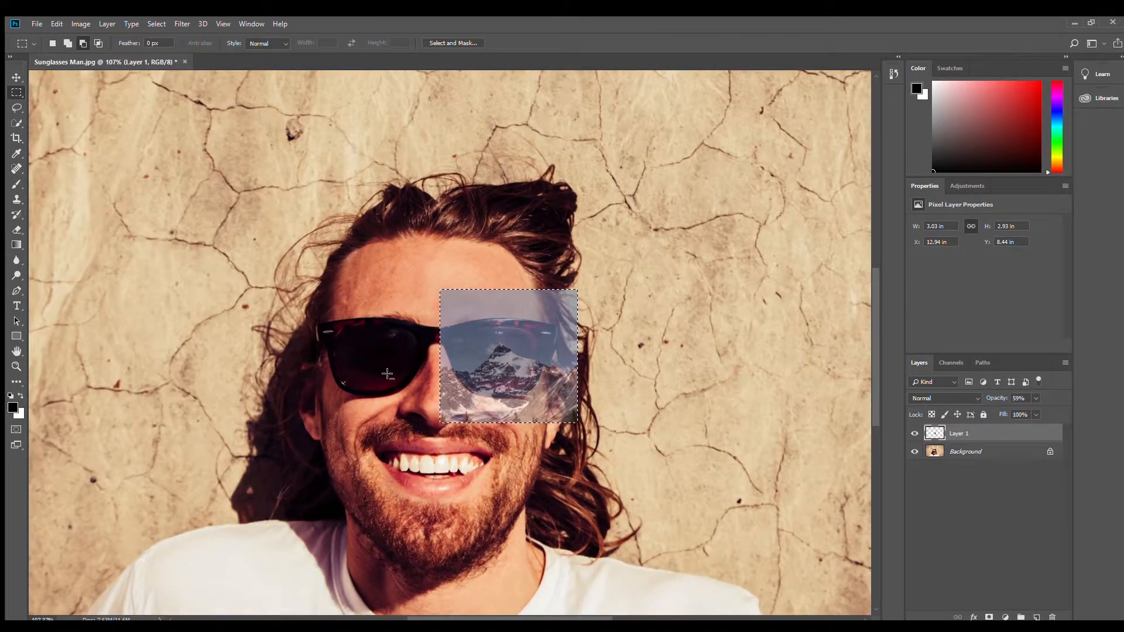
scroll(398, 370, "up", 2)
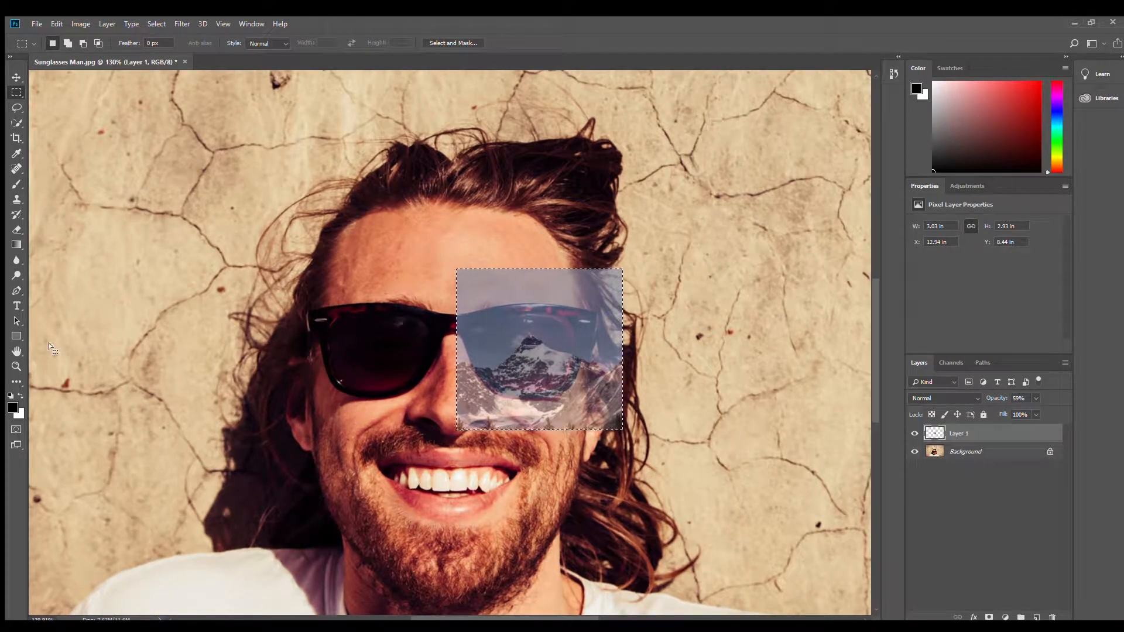
key("h")
left_click_drag(540, 342, 444, 305)
key("ctrl+j")
key("v")
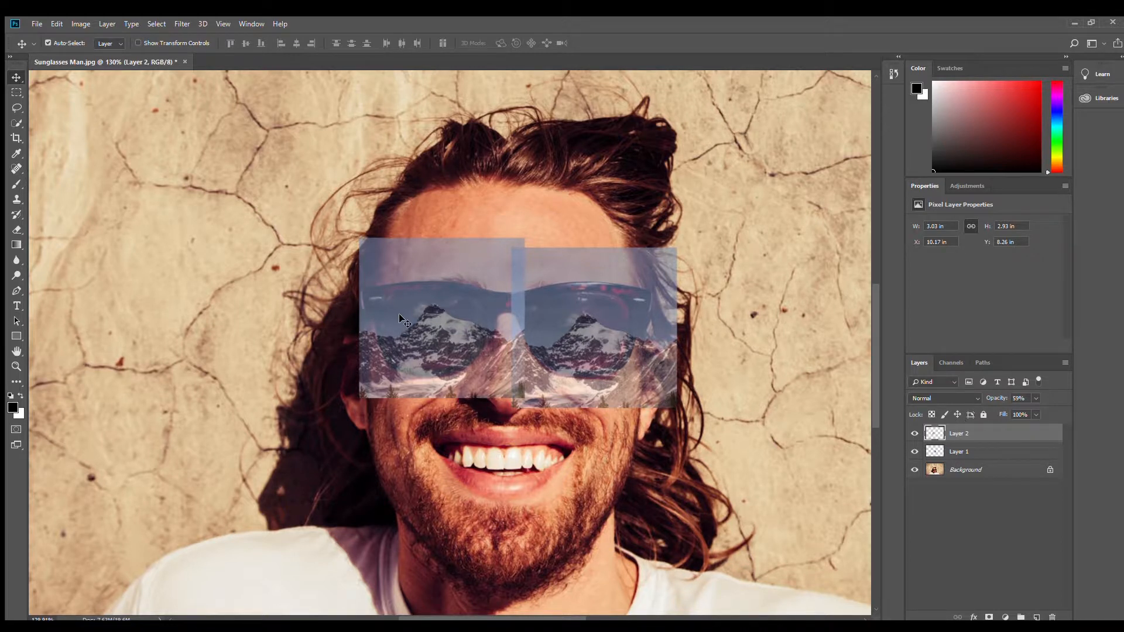
- Align the duplicated mountain piece over the other lens, level with the original, and check both layers' placement
left_click_drag(429, 315, 434, 322)
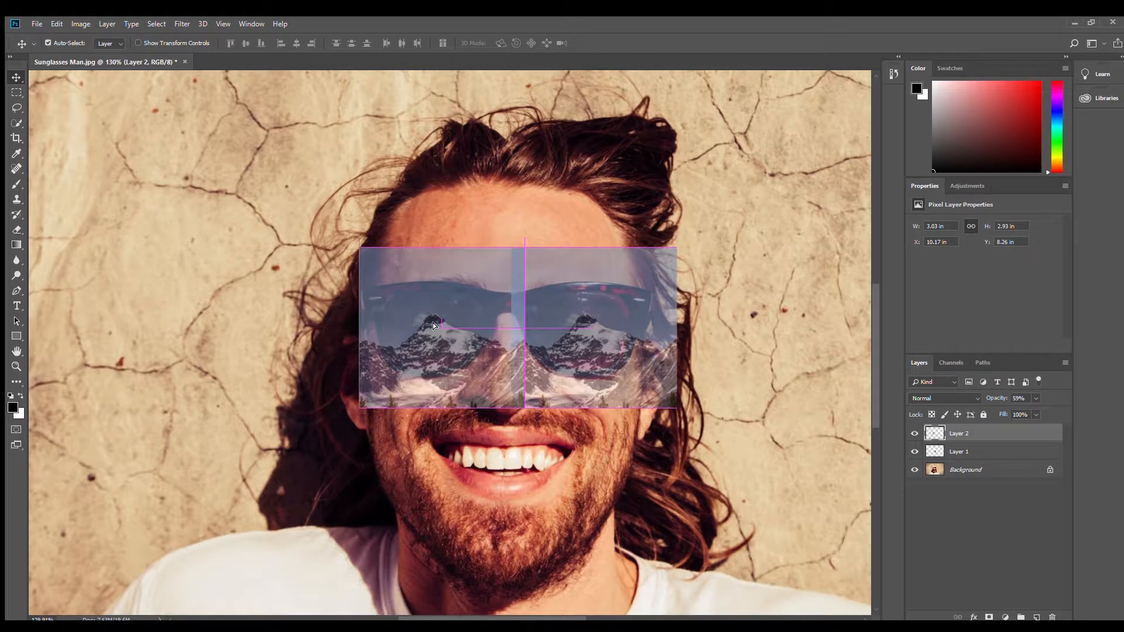
left_click_drag(425, 325, 434, 324)
left_click(914, 434)
left_click(914, 433)
left_click(915, 452)
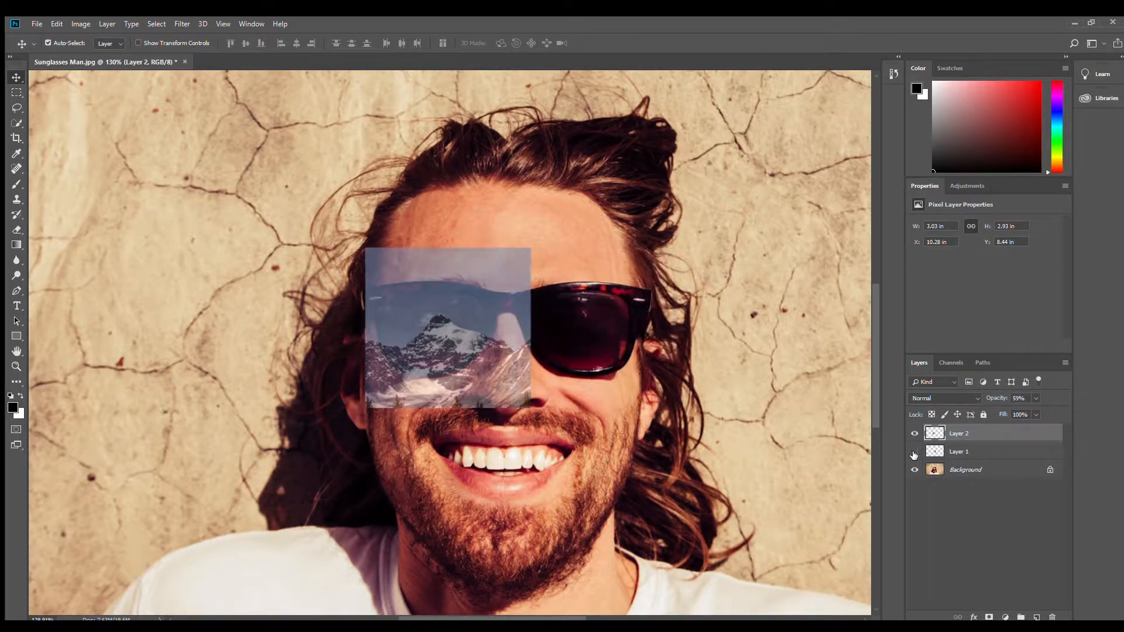
left_click(914, 452)
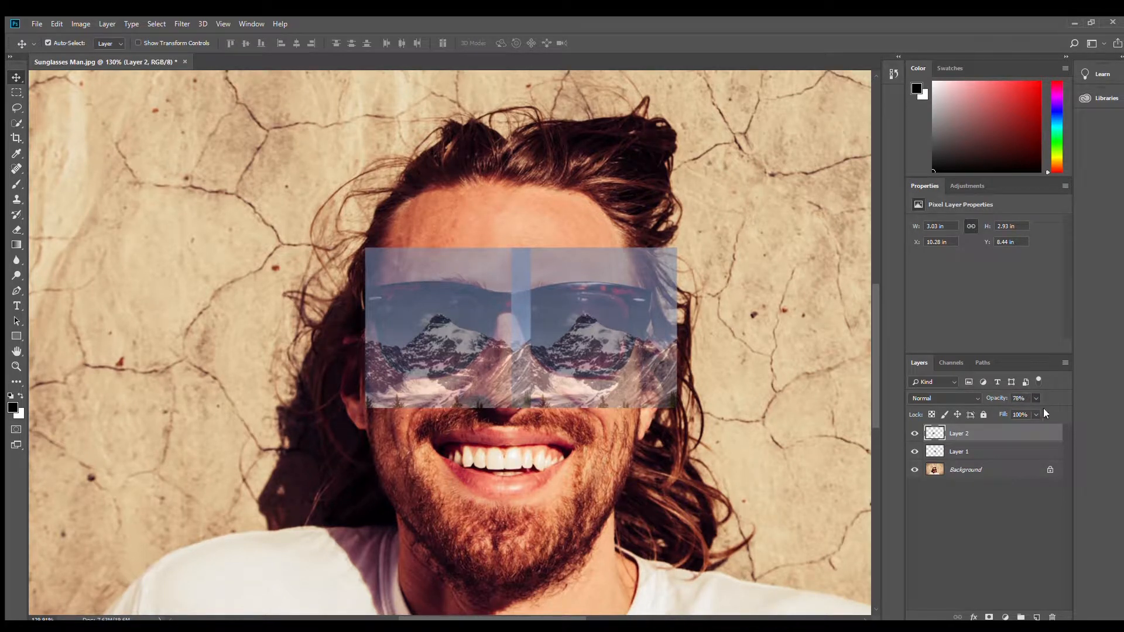
- Set both mountain layers to 100% opacity and merge them into one layer
key("0")
left_click(656, 348)
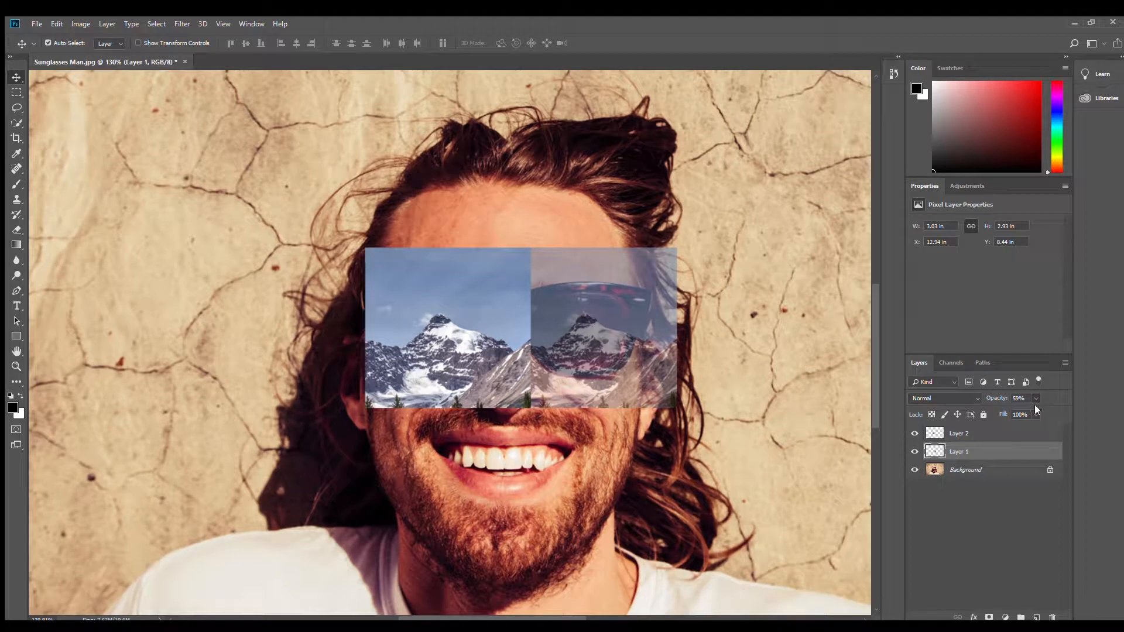
key("0")
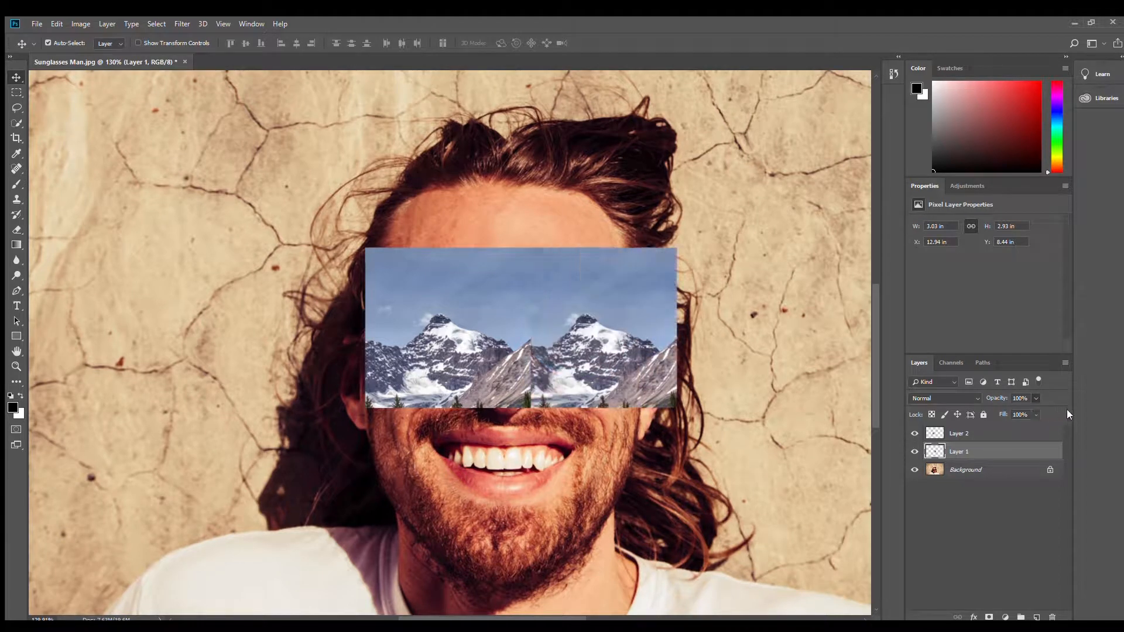
left_click(974, 434, "shift")
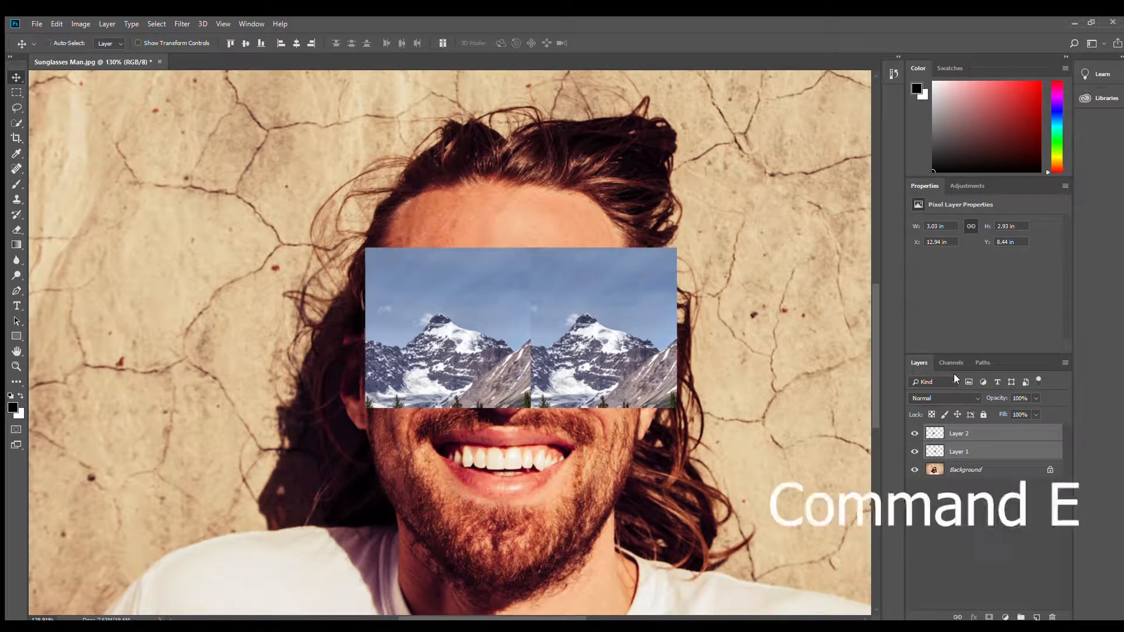
key("ctrl+e")
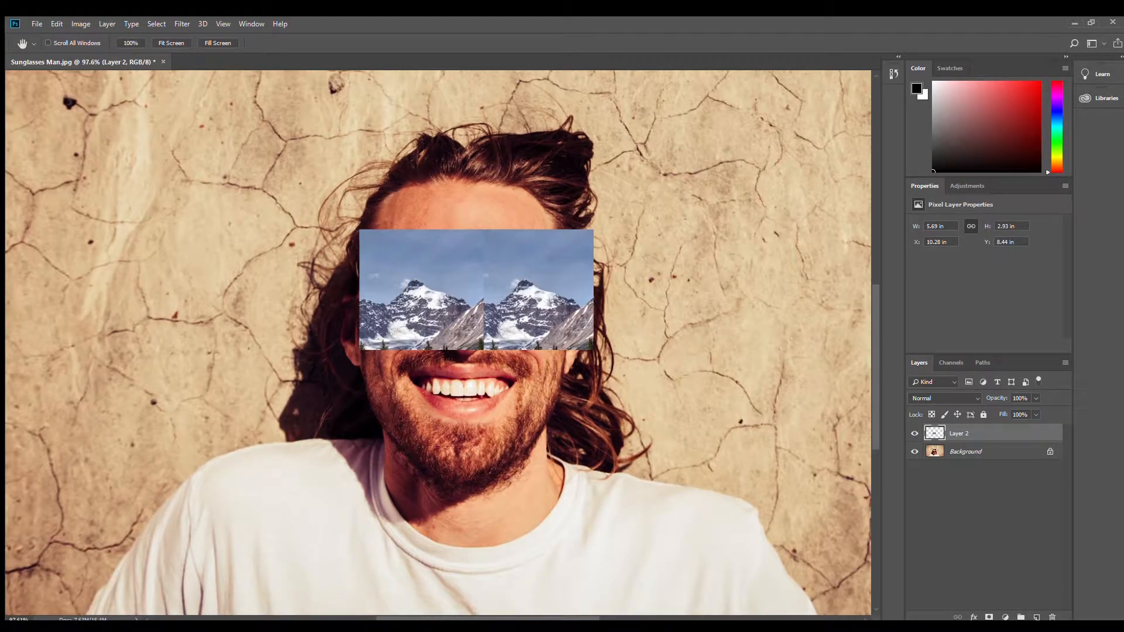
- Hide the merged mountain layer and outline both sunglass lenses with a Lasso selection
left_click(914, 434)
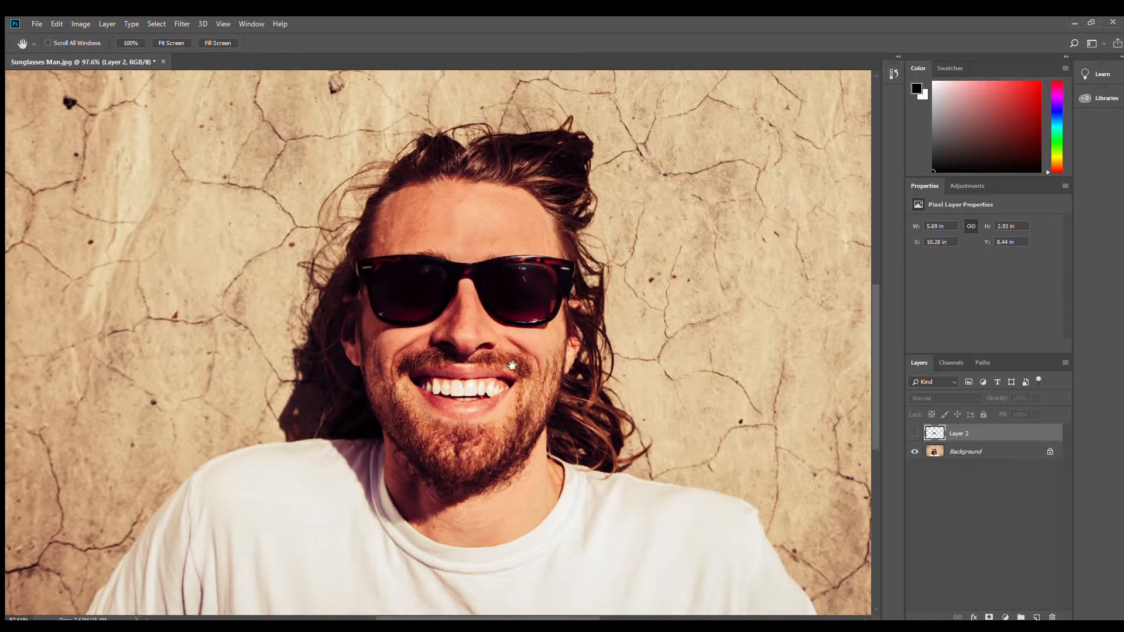
scroll(463, 302, "up", 2)
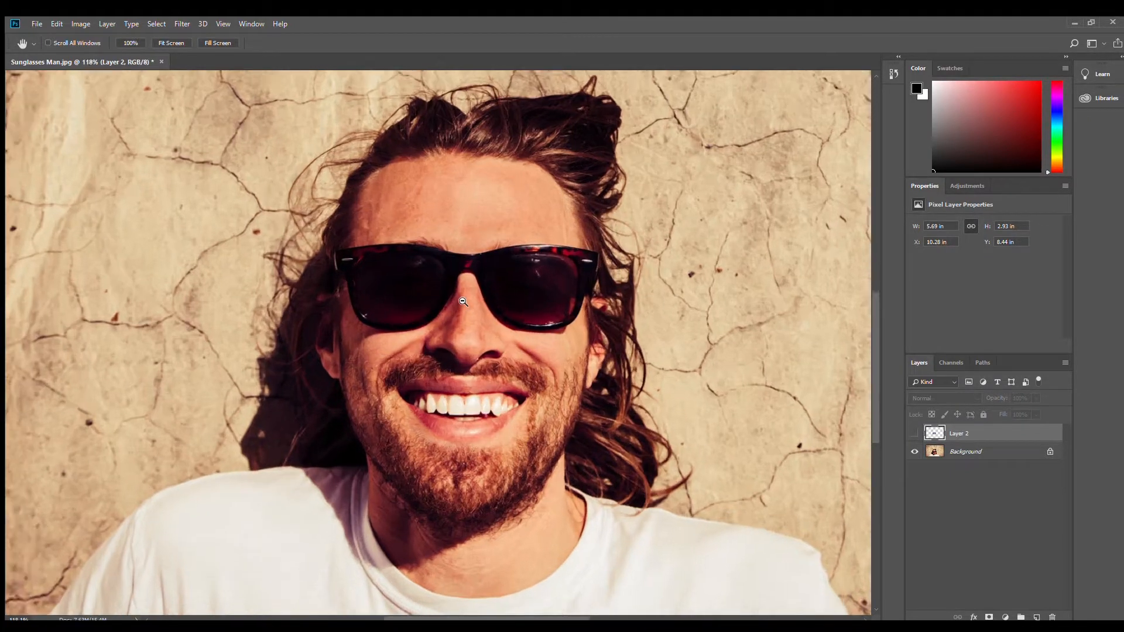
scroll(463, 301, "up", 3)
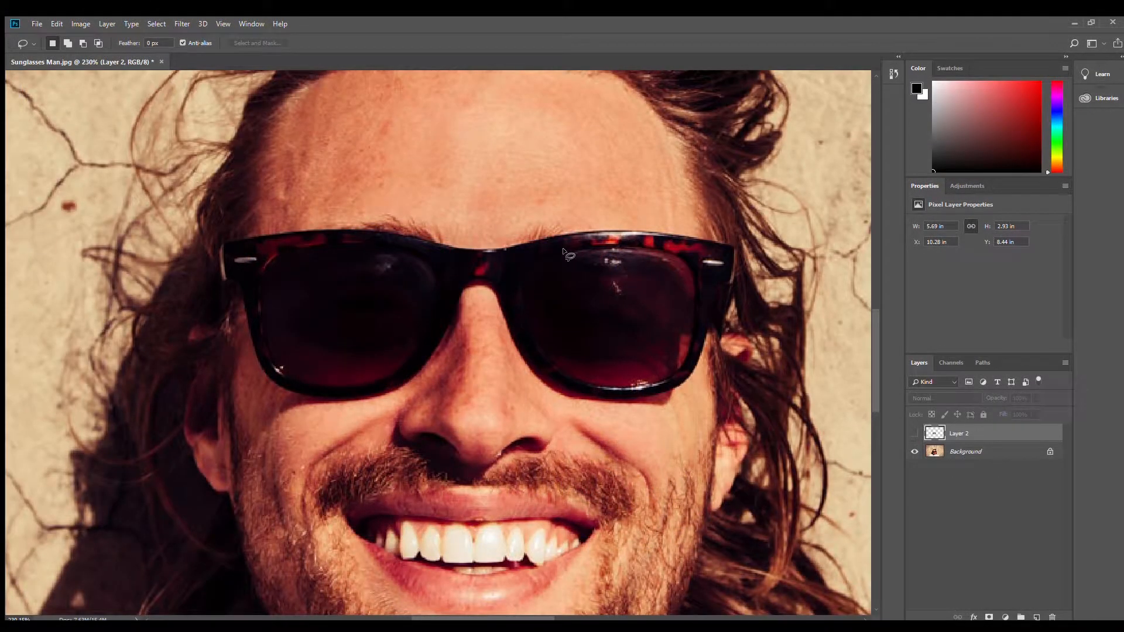
mouse_move(563, 250)
left_mouse_down()
mouse_move(535, 258)
mouse_move(645, 328)
mouse_move(579, 250)
left_mouse_up()
key("shift")
mouse_move(281, 258)
left_mouse_down()
mouse_move(258, 276)
mouse_move(262, 339)
mouse_move(433, 305)
mouse_move(423, 253)
mouse_move(407, 244)
mouse_move(336, 239)
mouse_move(286, 256)
left_mouse_up()
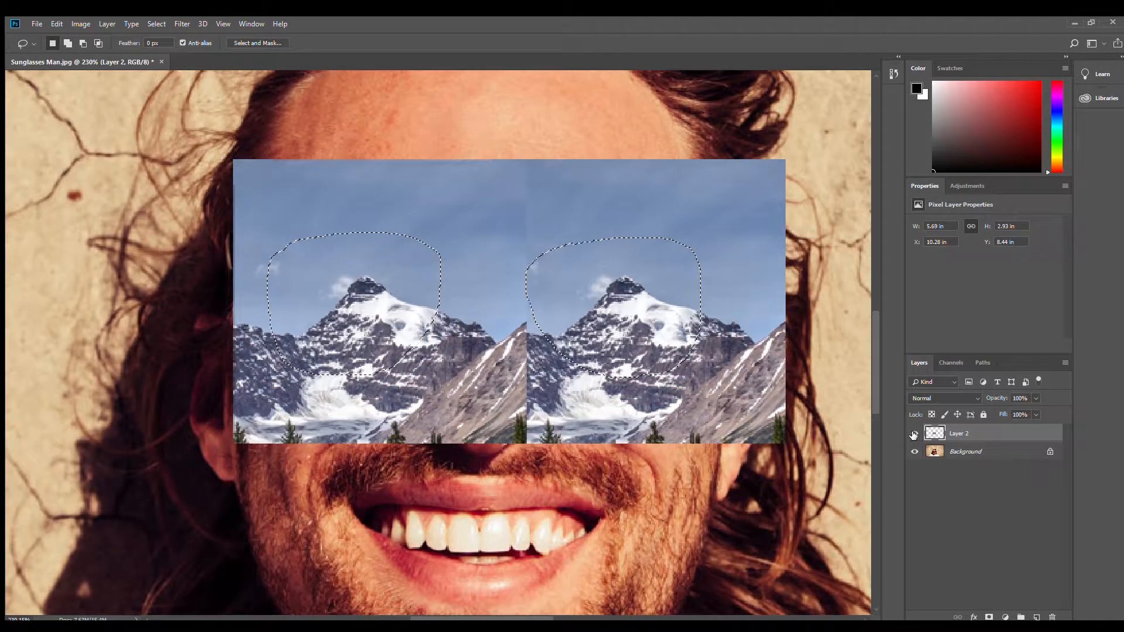
- Put the mountain layer into a group and mask the group with the lens selection
key("ctrl+g")
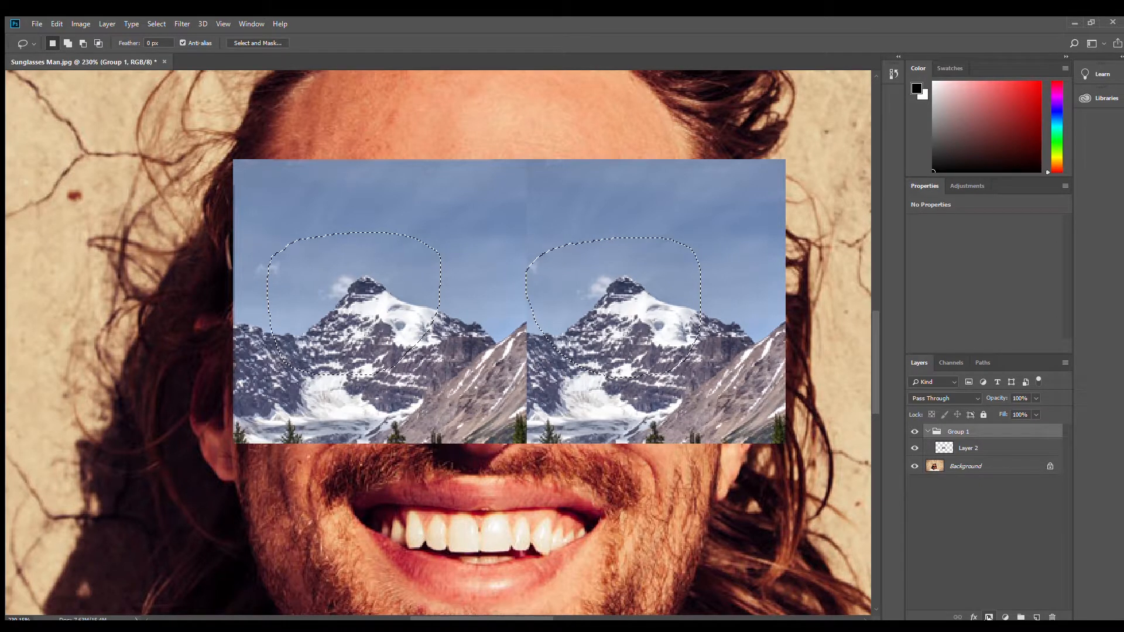
key("ctrl+shift+g")
key("ctrl+g")
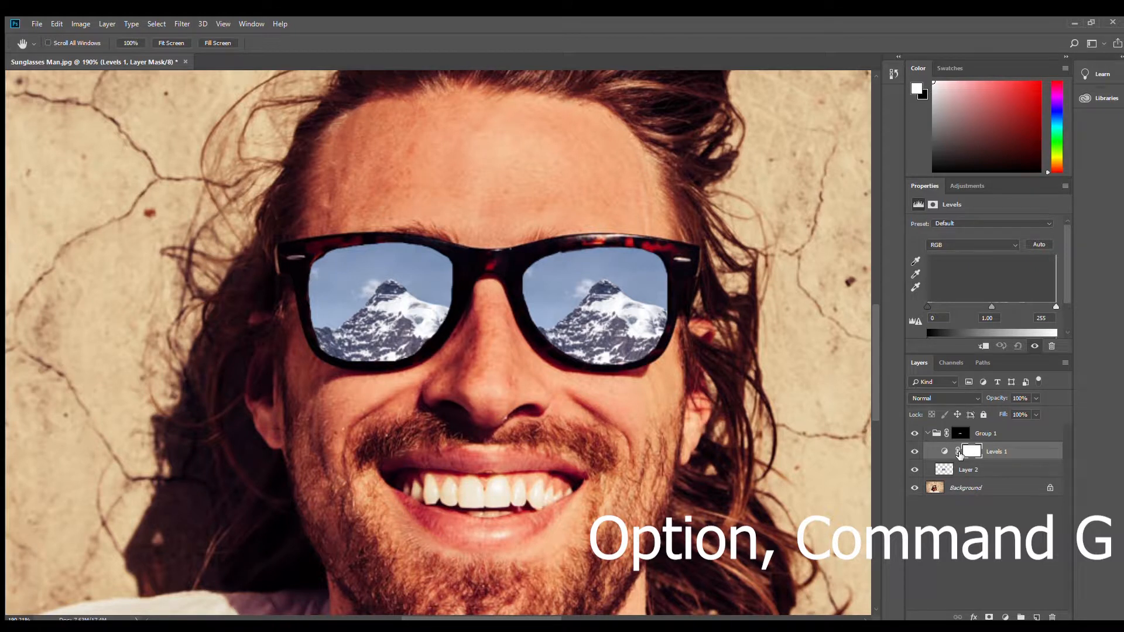
- Clip the Levels adjustment to the mountain layer and darken its shadows
key("ctrl+alt+g")
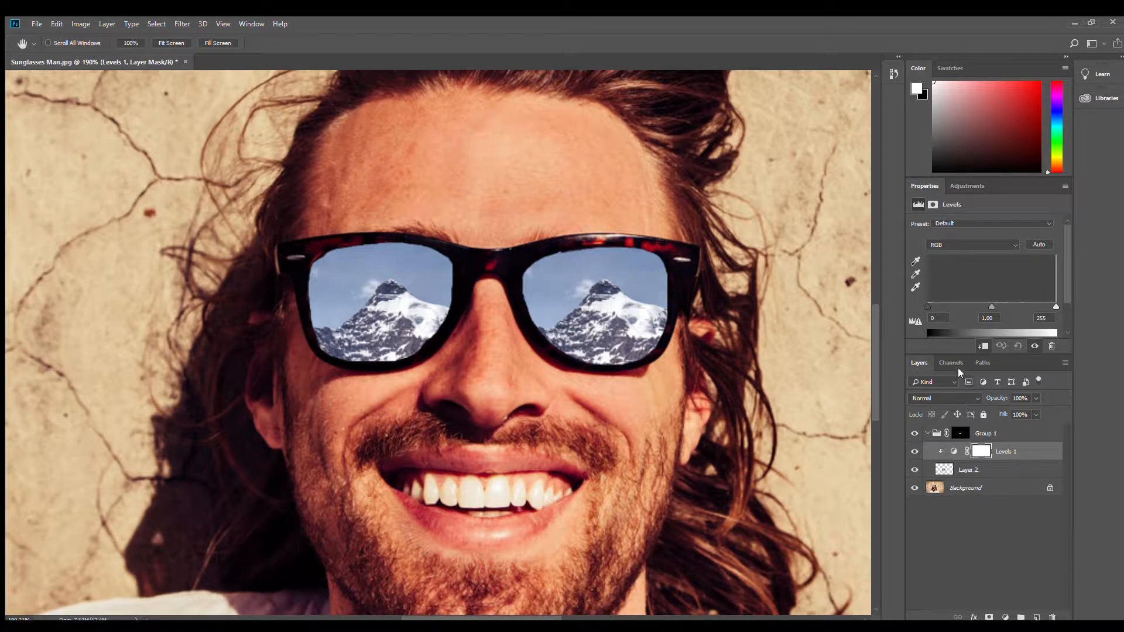
left_click_drag(922, 304, 957, 320)
scroll(923, 305, "down", 1)
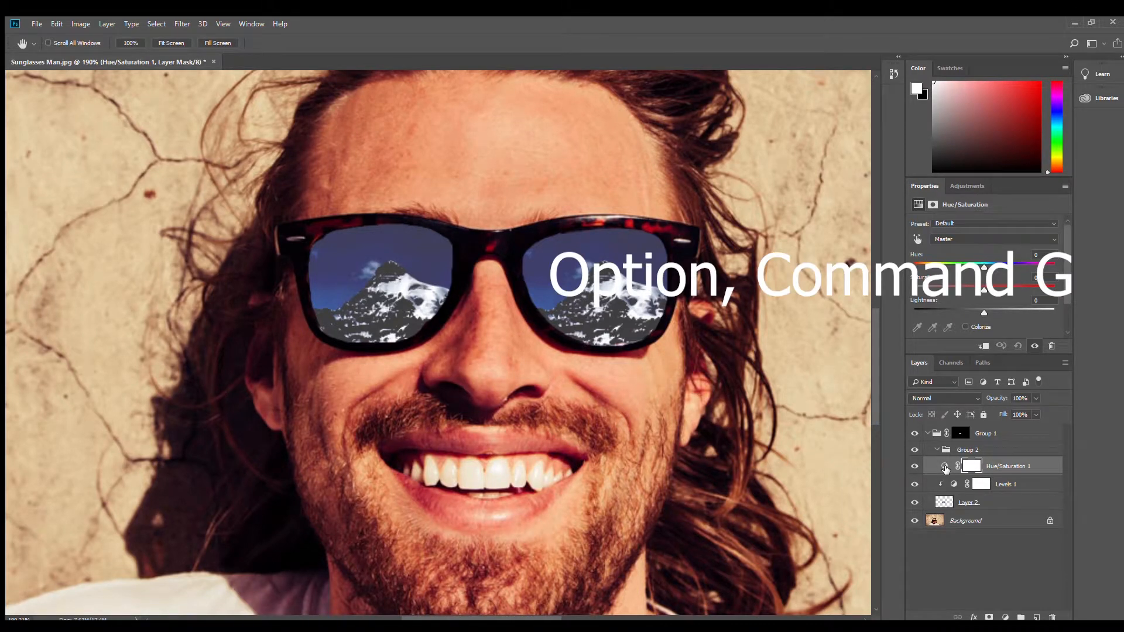
- Clip the Hue/Saturation adjustment to the mountain layer and colorize the reflection with lightness -21
key("ctrl+alt+g")
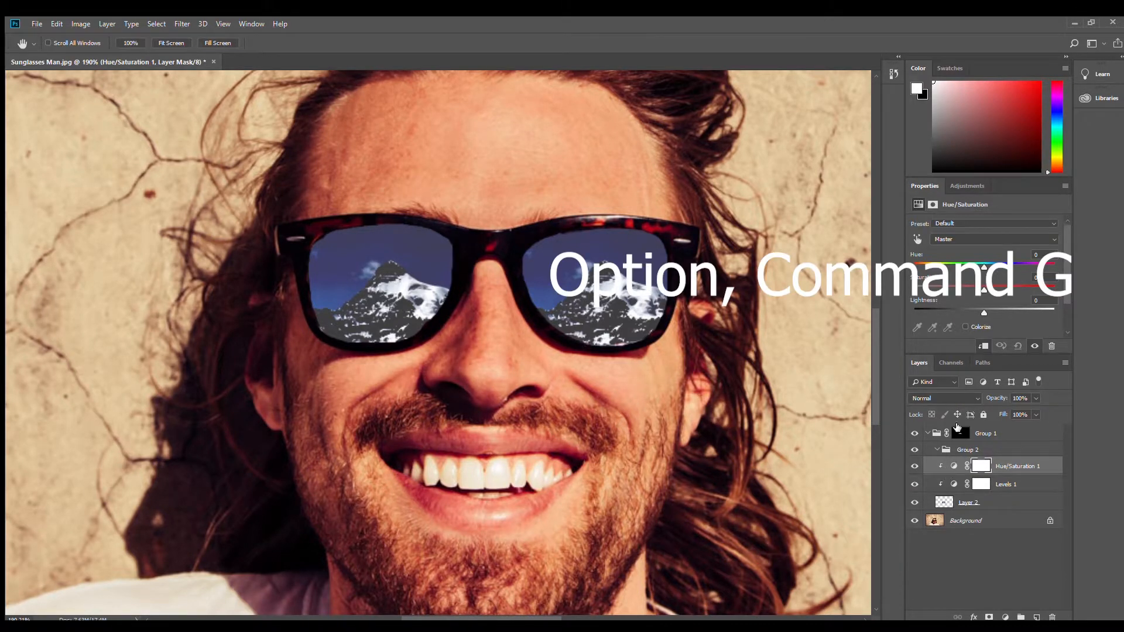
left_click(965, 326)
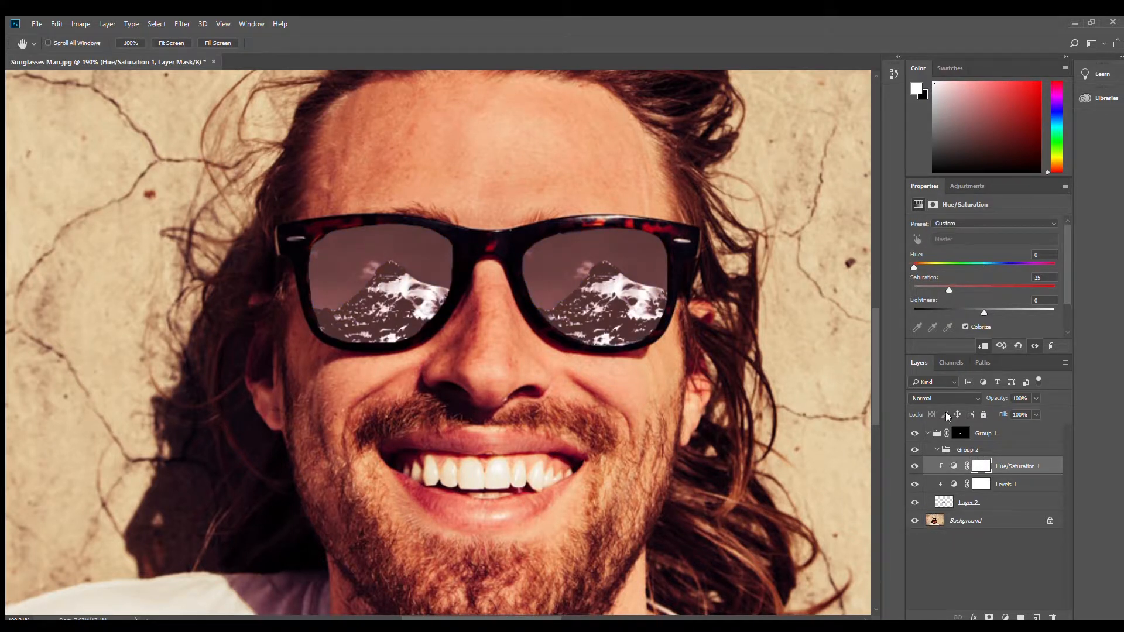
left_click(915, 503)
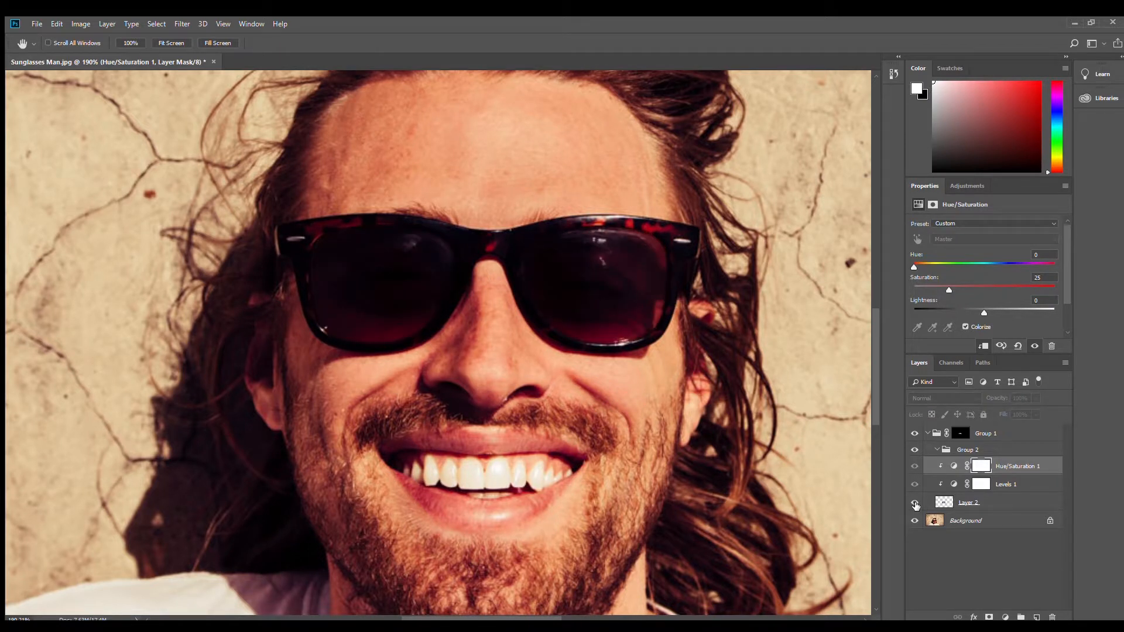
left_click(915, 504)
left_click_drag(977, 305, 969, 309)
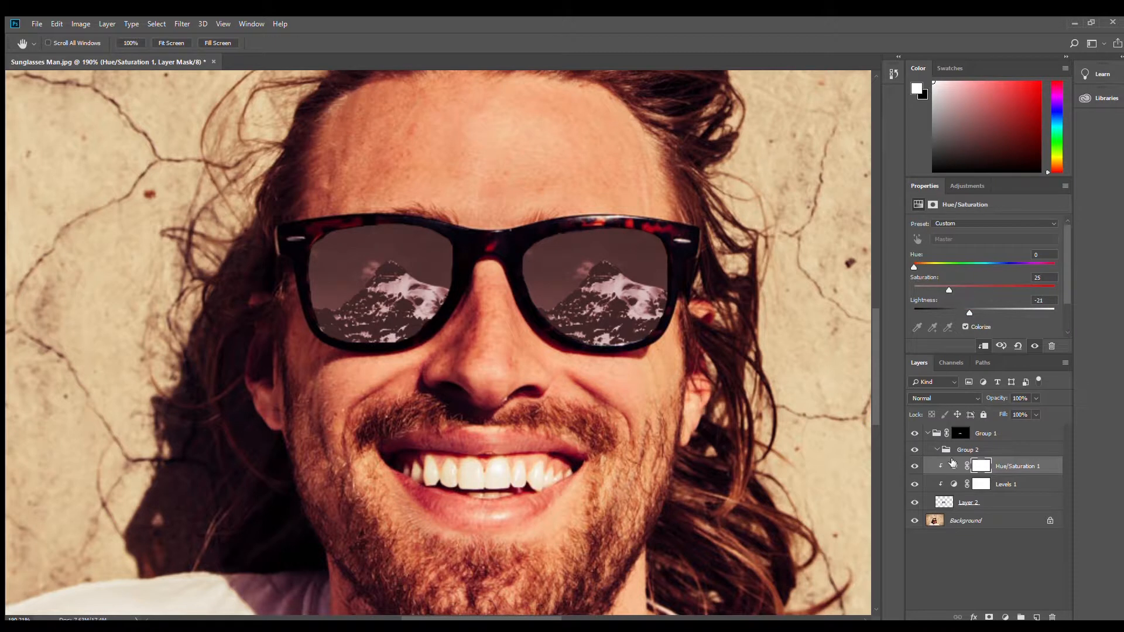
- Lower the reflection's Hue/Saturation lightness to -35, toggling the mountain layer to compare it with the original lenses
left_click(916, 502)
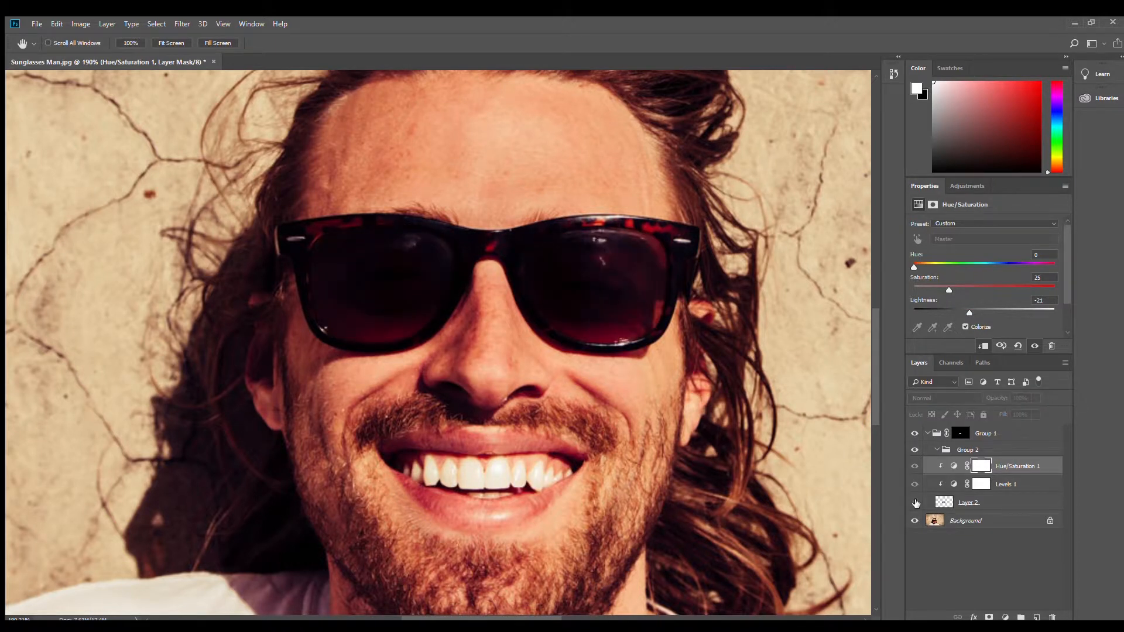
left_click(916, 503)
left_click_drag(970, 310, 957, 314)
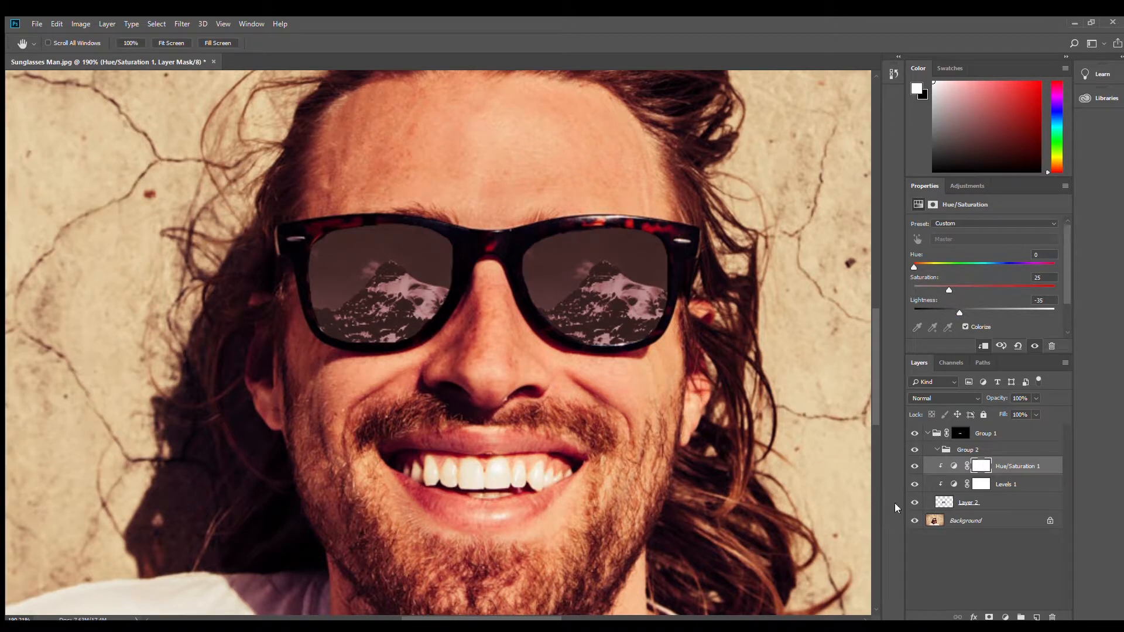
left_click(913, 502)
left_click(913, 502)
- Raise the reflection's saturation slightly and shift its hue toward pink, comparing it with the original lenses
mouse_move(948, 290)
left_mouse_down()
mouse_move(1046, 286)
mouse_move(952, 290)
left_mouse_up()
left_click(1046, 265)
left_click(914, 502)
left_click(913, 501)
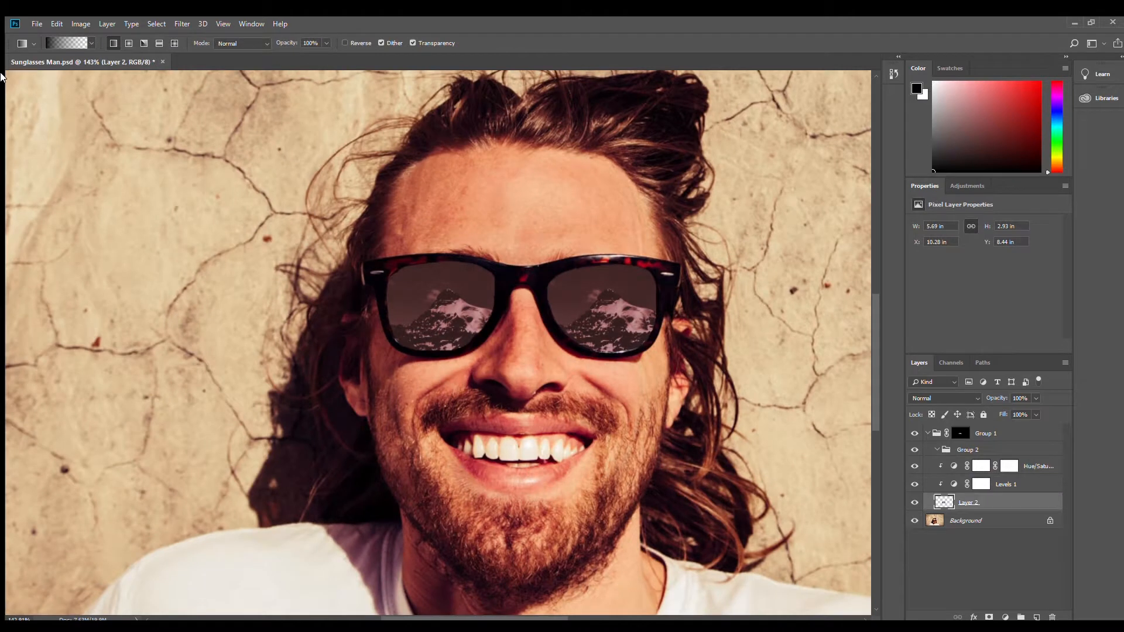
- Select the areas around both sunglass lenses on the mountain layer with two rectangular marquees
key("m")
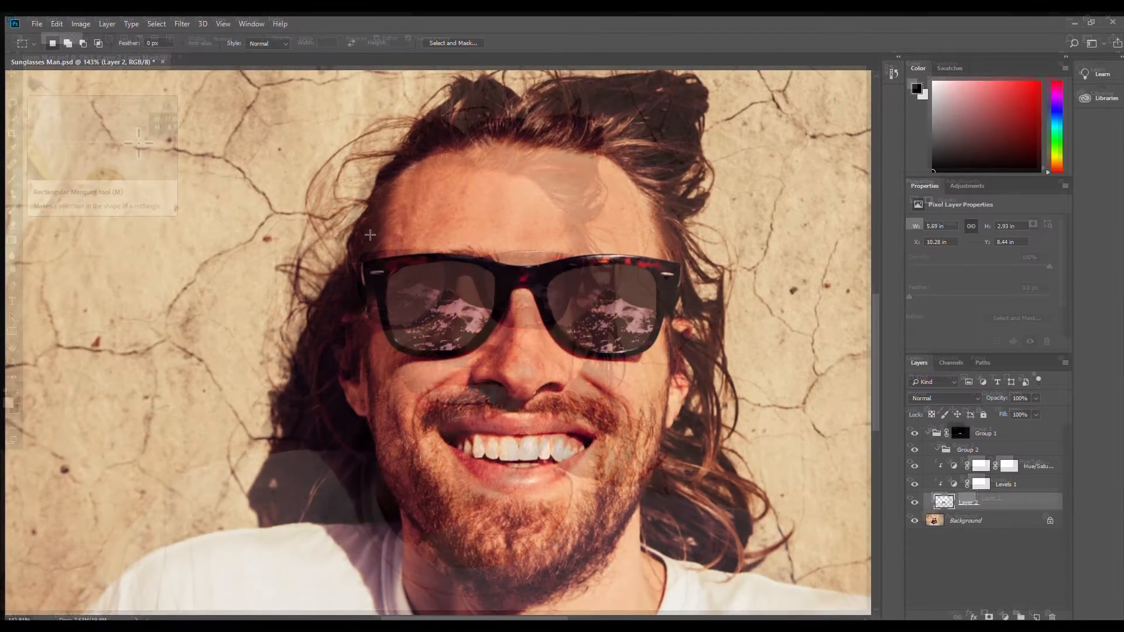
left_click_drag(370, 235, 517, 370)
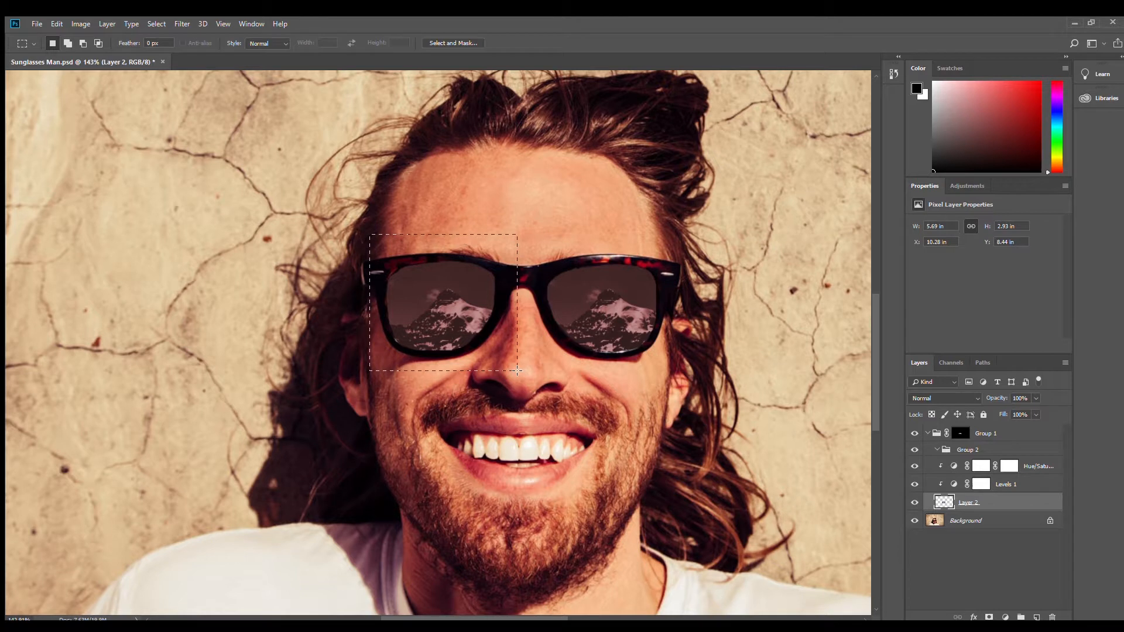
left_click_drag(542, 218, 683, 381)
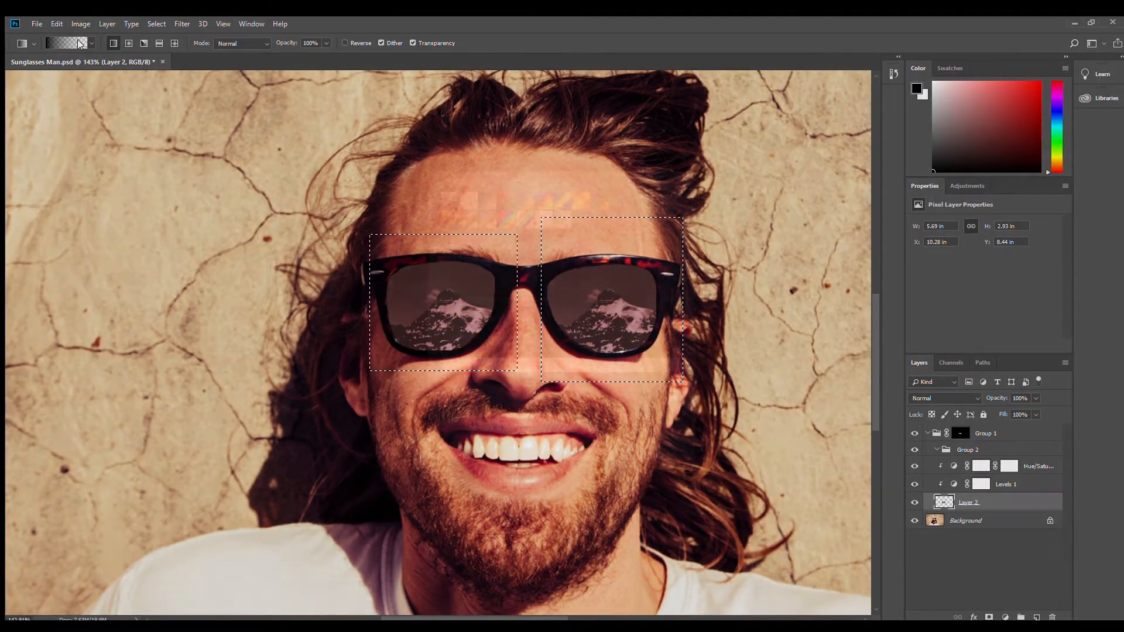
- Shade the upper part of both lens reflections with a linear black-to-transparent gradient and clear the selection
left_click(67, 43)
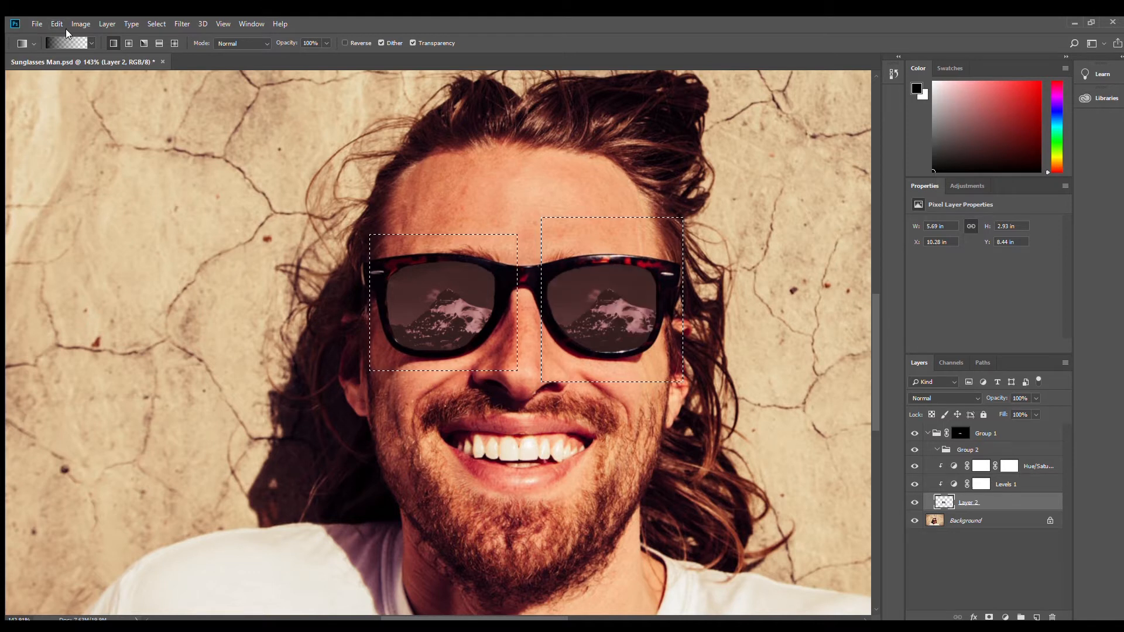
left_click_drag(649, 285, 649, 285)
left_click_drag(482, 196, 468, 266)
key("ctrl+d")
key("m")
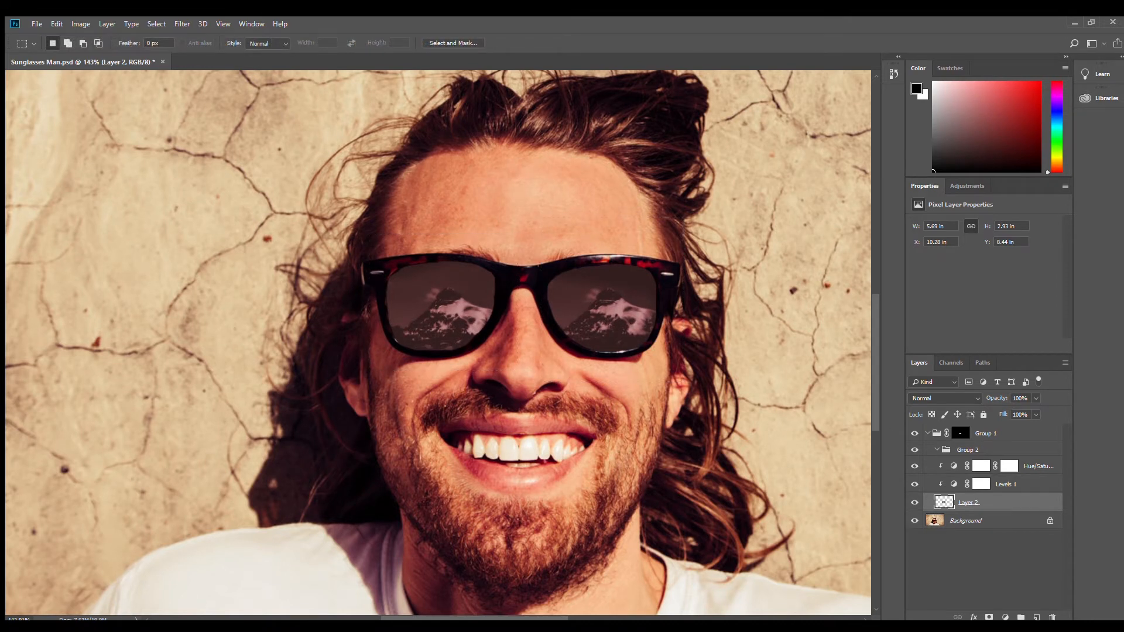
- Compare the whole photo with and without the Hue/Saturation adjustment and the reflection group
scroll(518, 318, "down", 6)
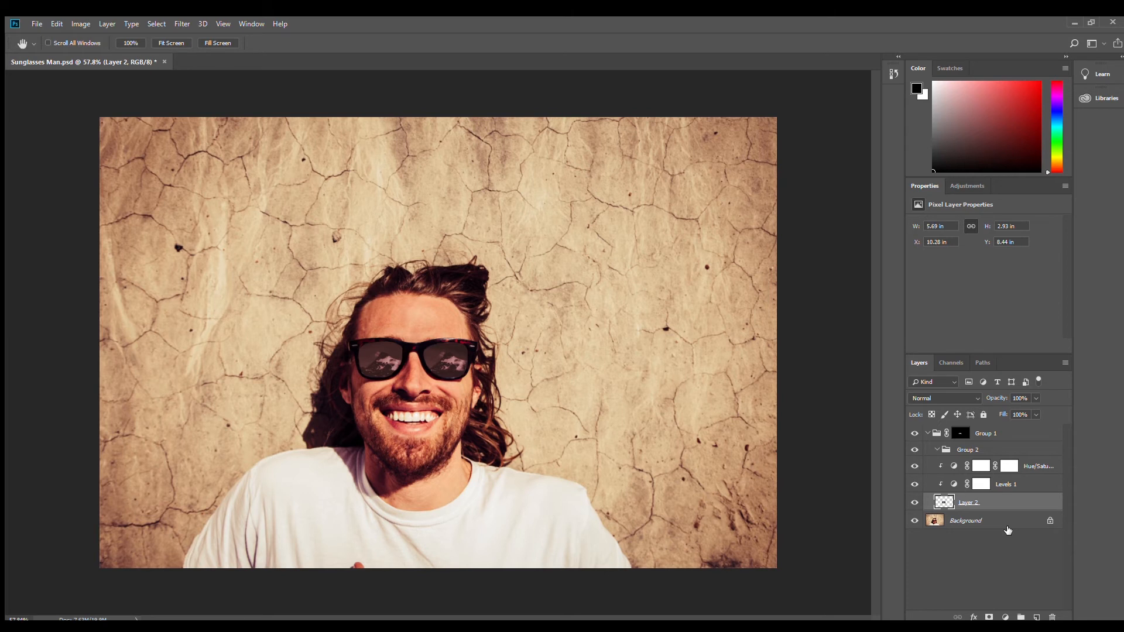
left_click(915, 465)
left_click(915, 466)
left_click(913, 433)
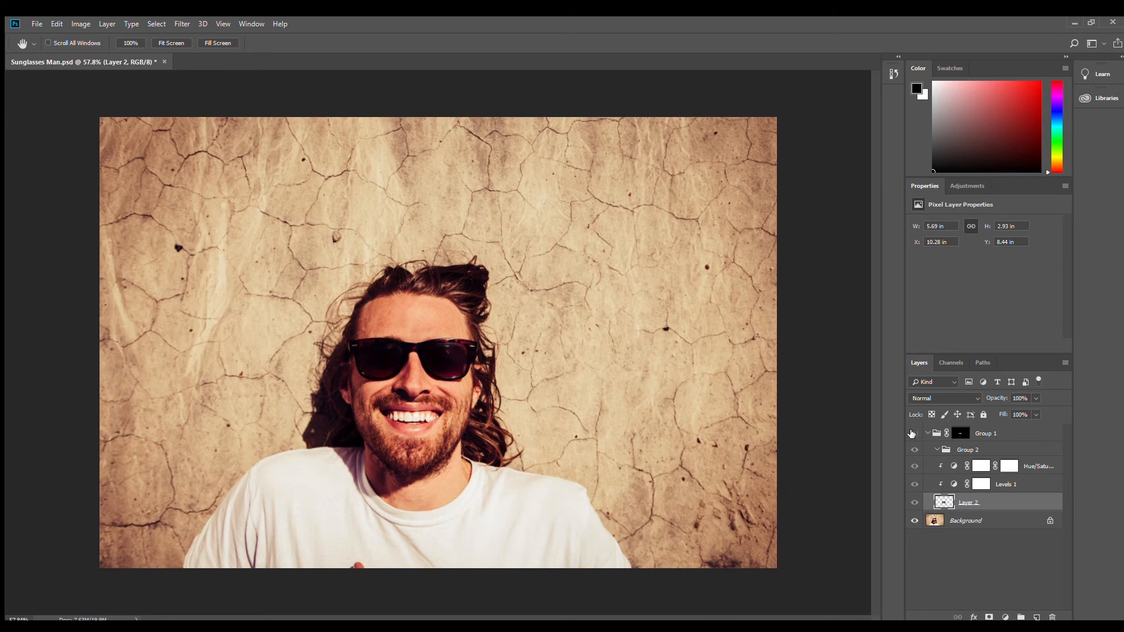
left_click(913, 433)
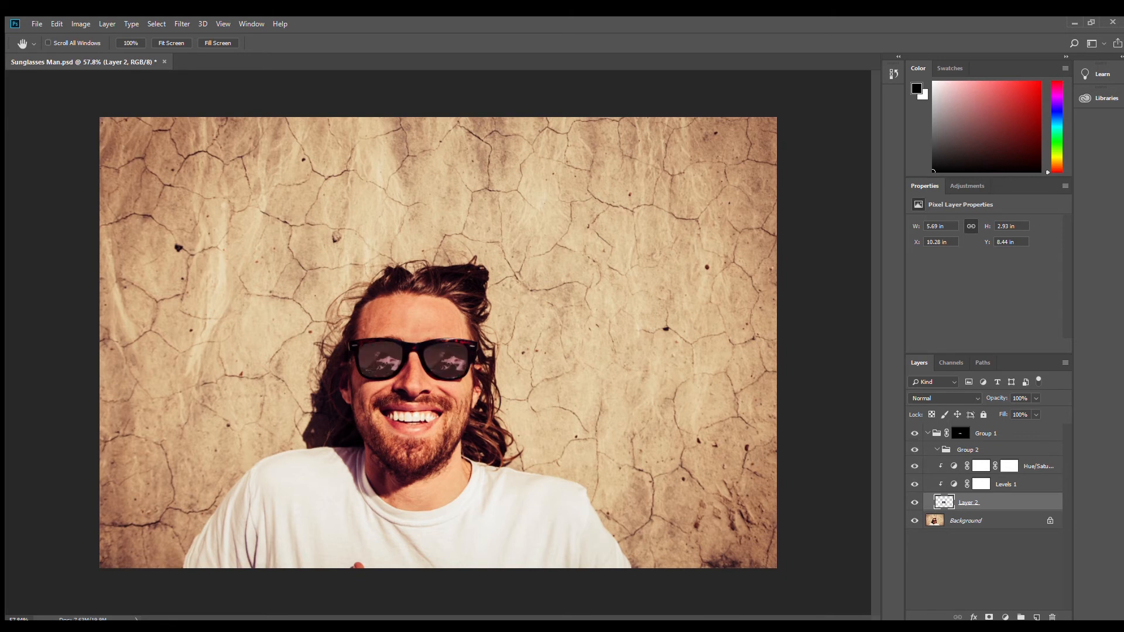